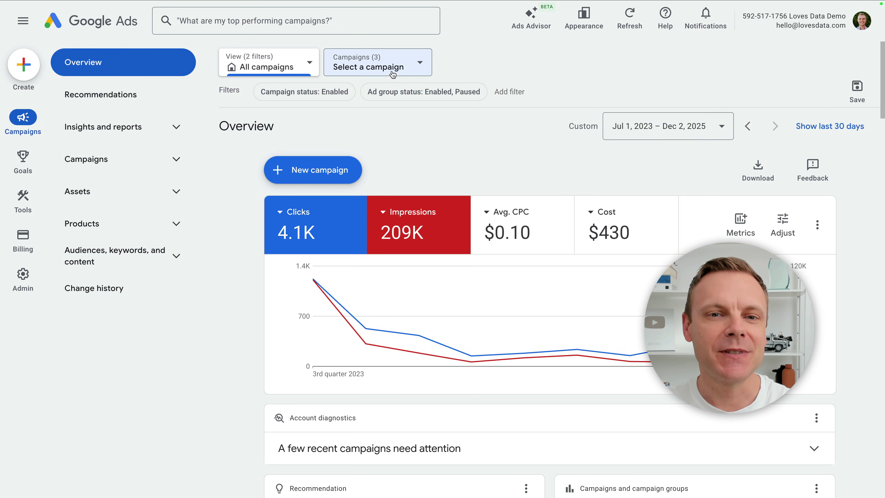
# Open the form for adding negative keywords to the Blog | Search campaign
pyautogui.click(408, 64)
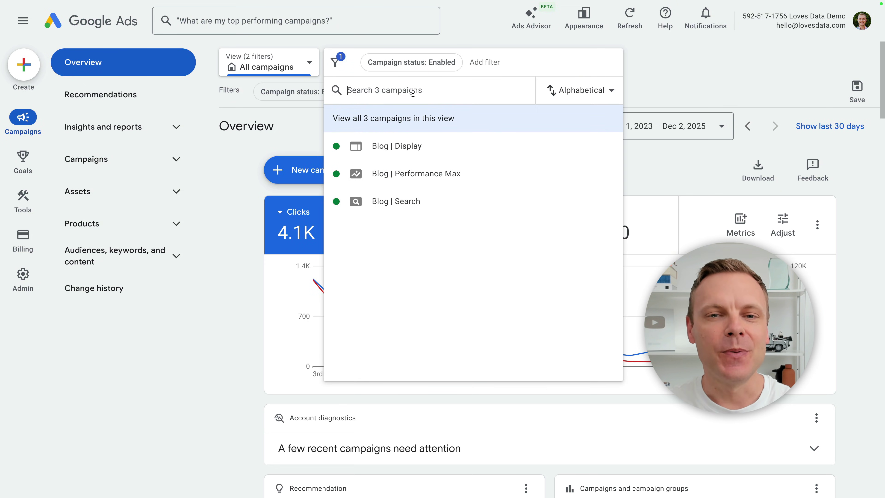
pyautogui.click(407, 209)
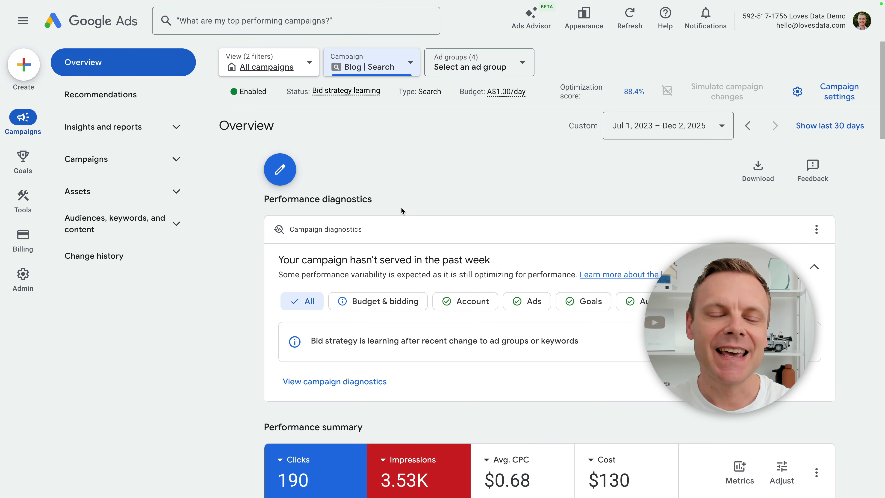
pyautogui.click(172, 226)
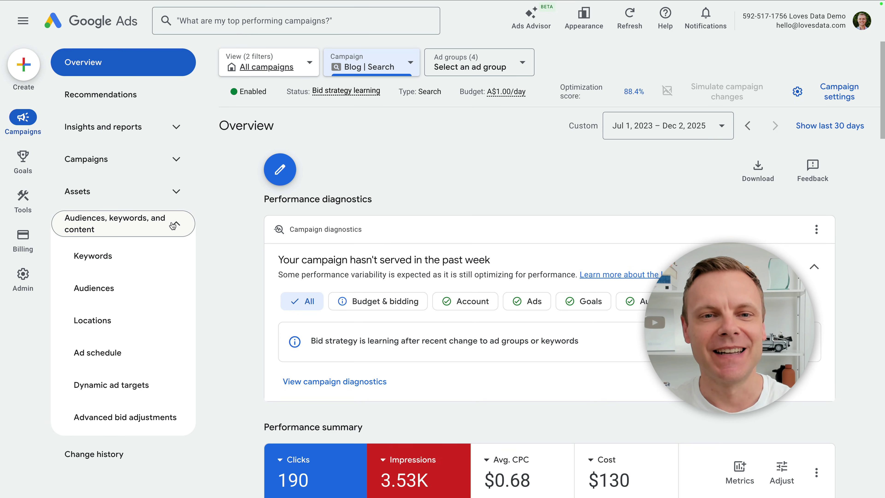
pyautogui.click(137, 256)
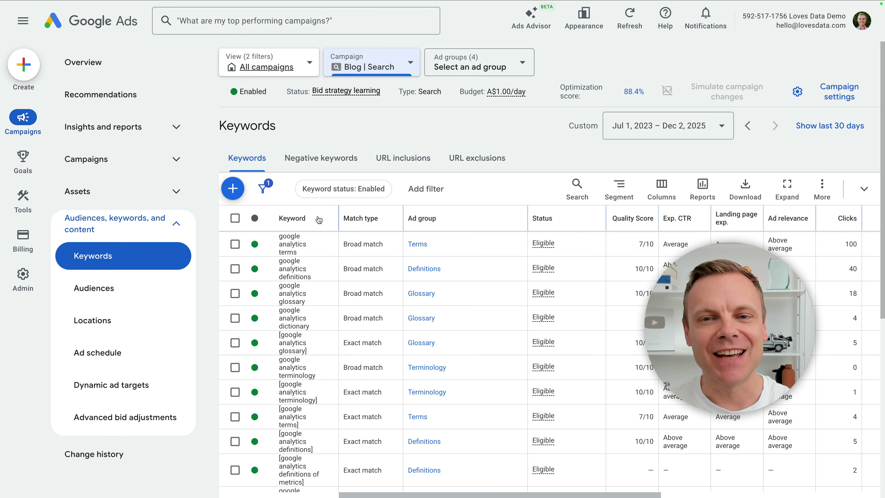
pyautogui.click(342, 168)
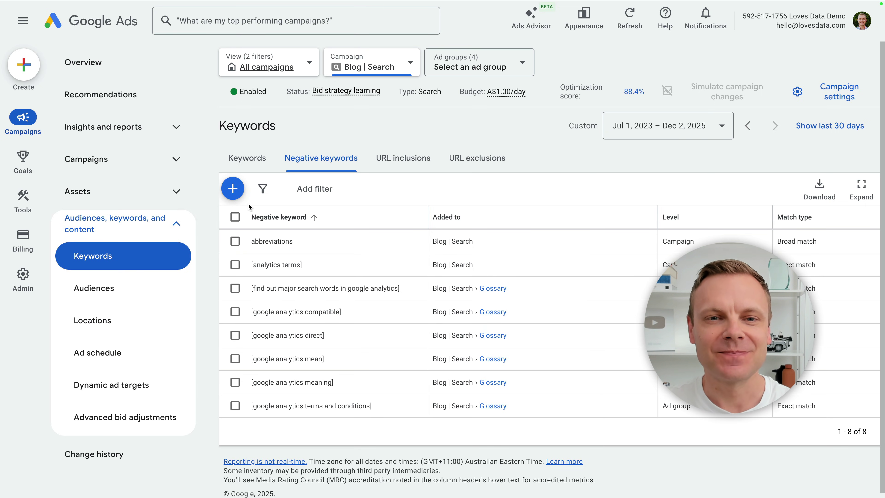
pyautogui.click(233, 193)
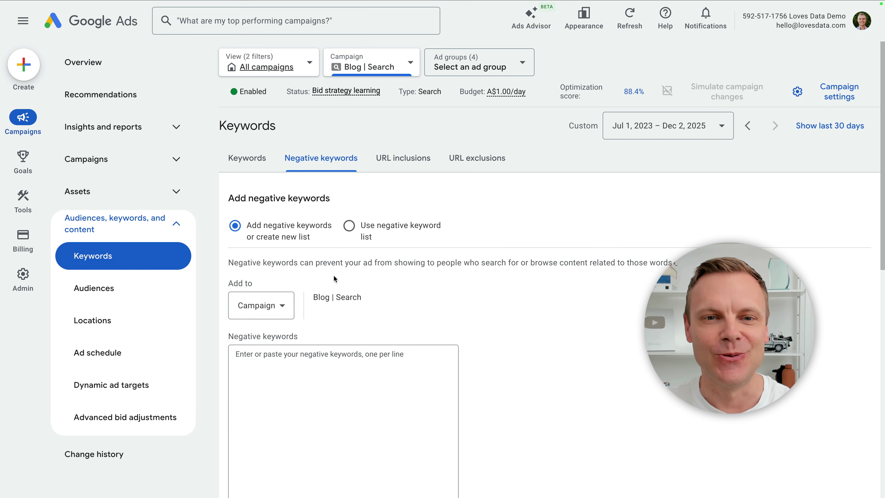
pyautogui.scroll(-2, 334, 275)
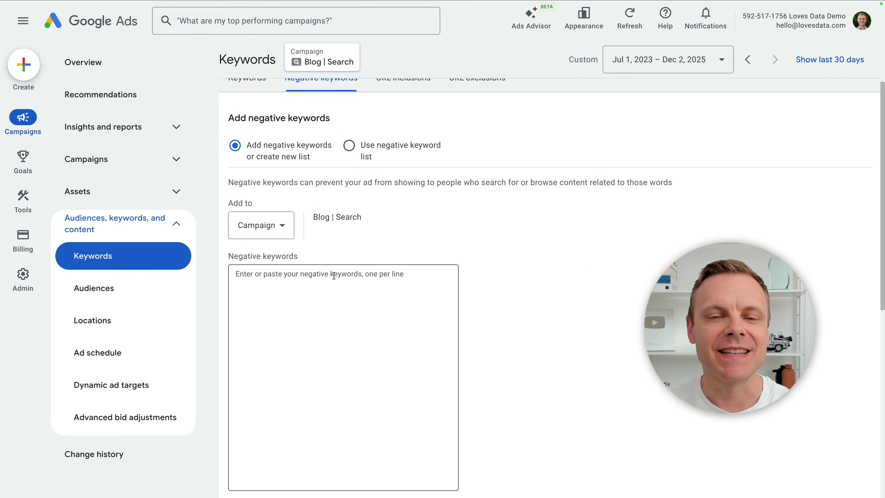
pyautogui.click(277, 234)
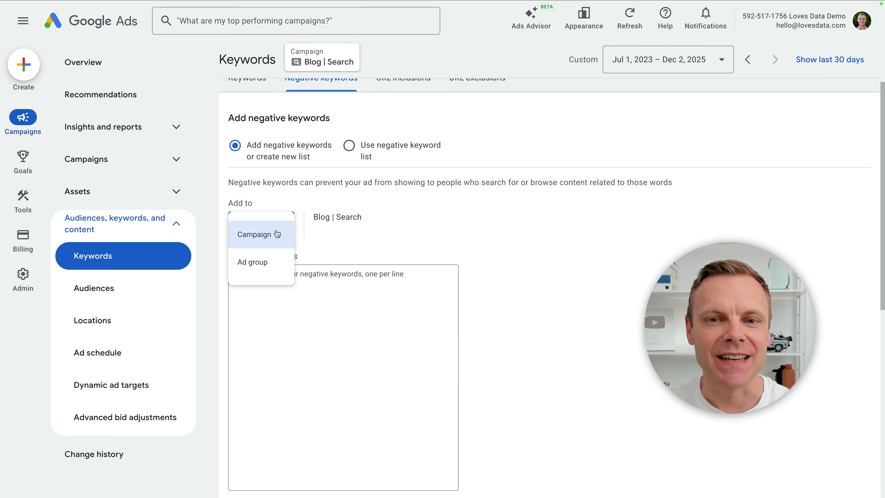
pyautogui.click(273, 268)
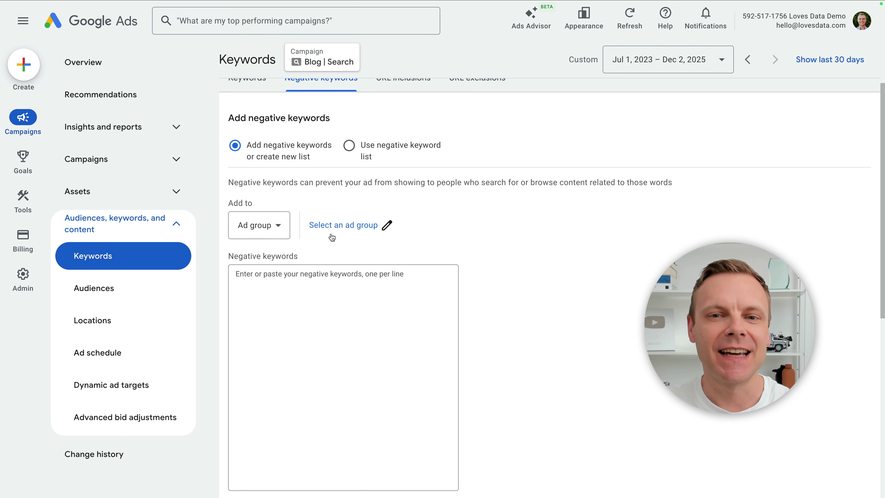
pyautogui.click(277, 233)
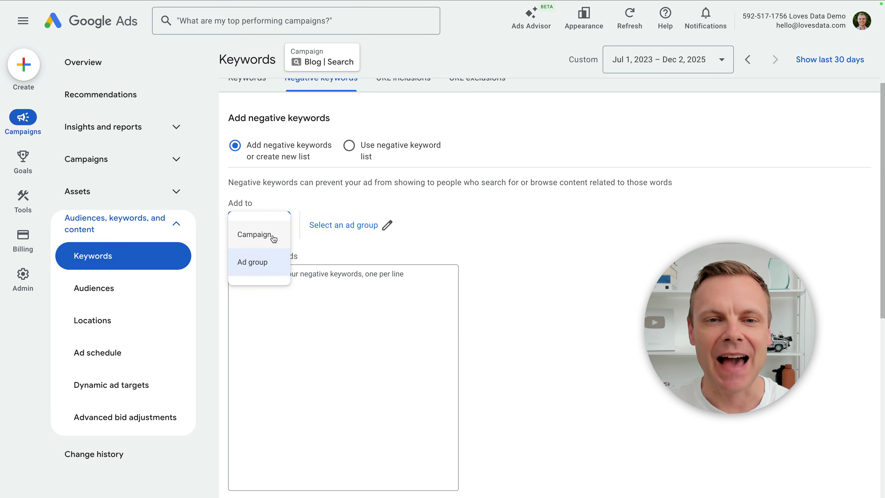
pyautogui.click(272, 240)
# Add "vocabulary" as a campaign-level negative keyword for Blog | Search and save it
pyautogui.click(249, 277)
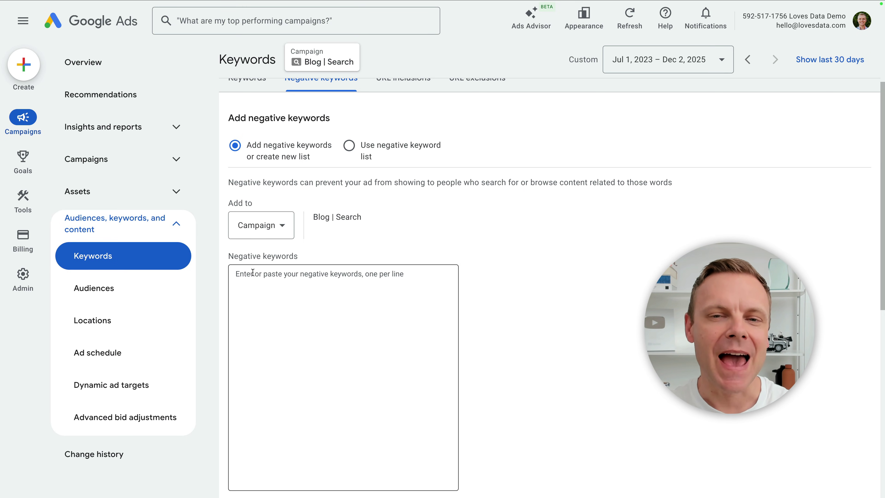
pyautogui.scroll(-1, 250, 278)
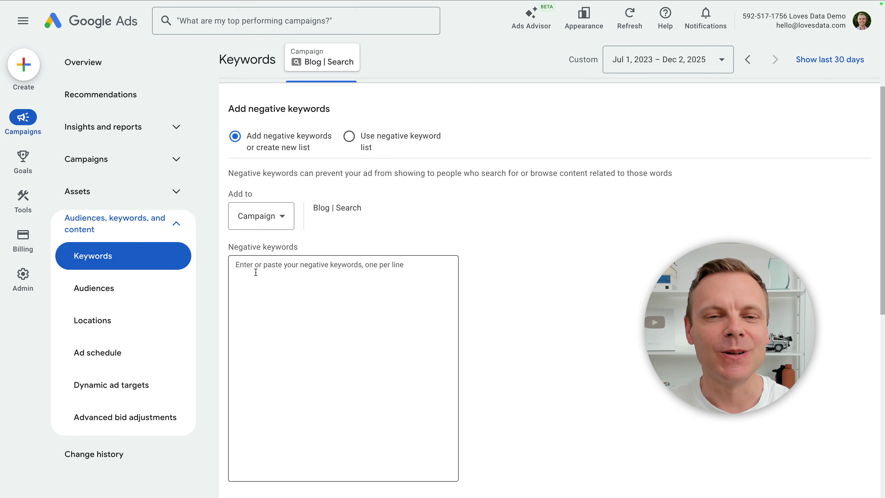
pyautogui.click(259, 268)
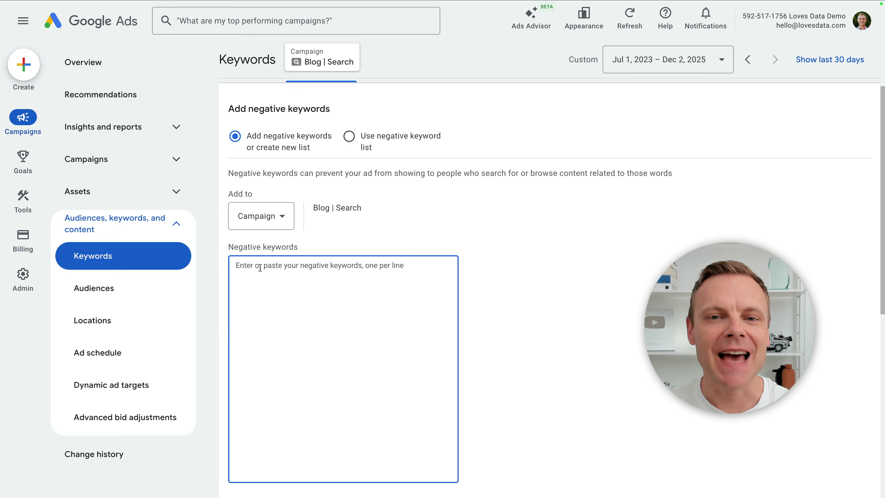
pyautogui.write('vocab')
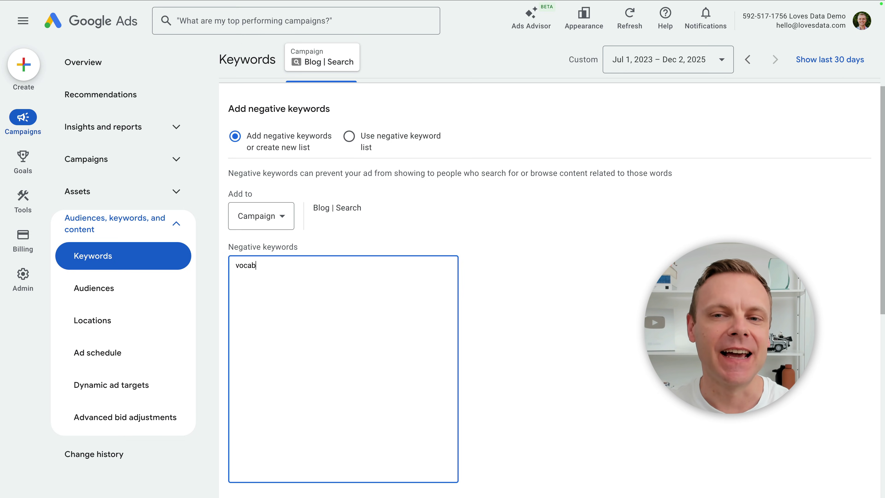
pyautogui.write('ulary')
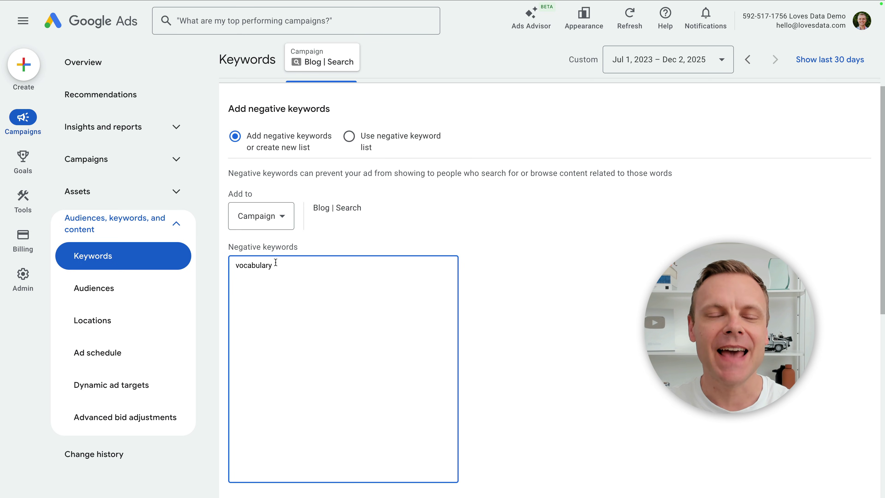
pyautogui.click(317, 250)
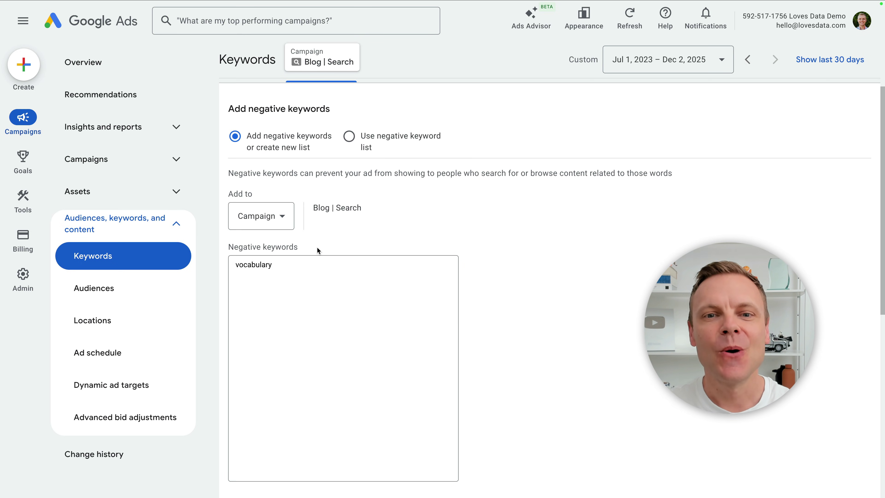
pyautogui.scroll(-3, 316, 246)
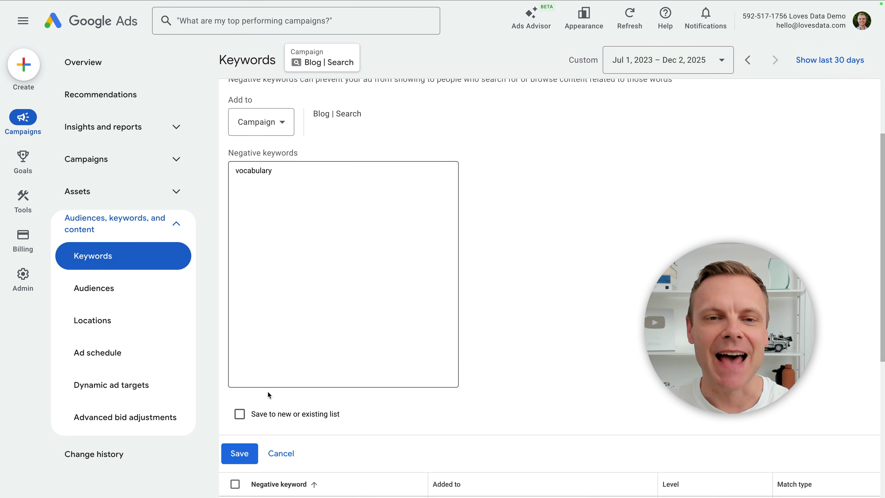
pyautogui.click(246, 446)
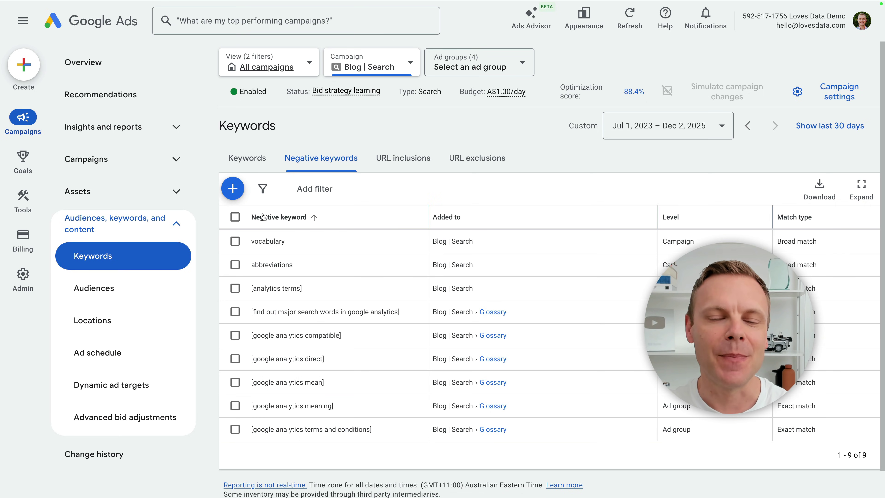
# Open the campaign's search terms report and look through the terms for irrelevant queries
pyautogui.click(154, 135)
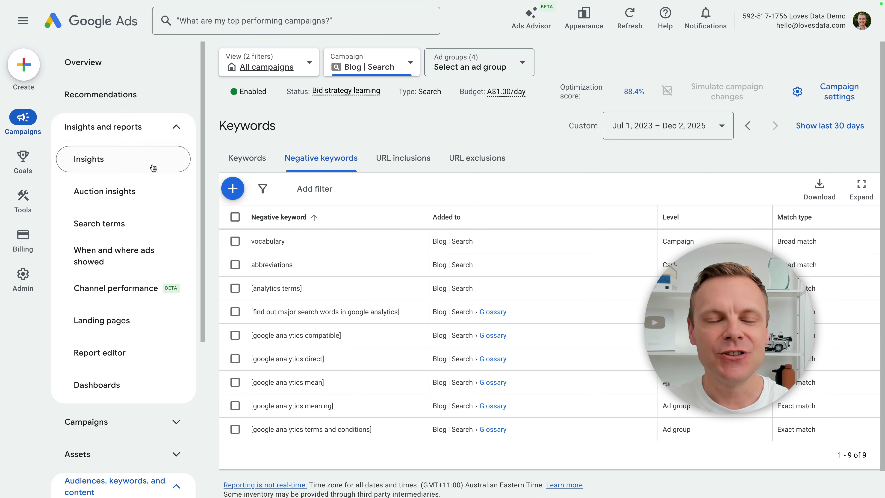
pyautogui.click(141, 226)
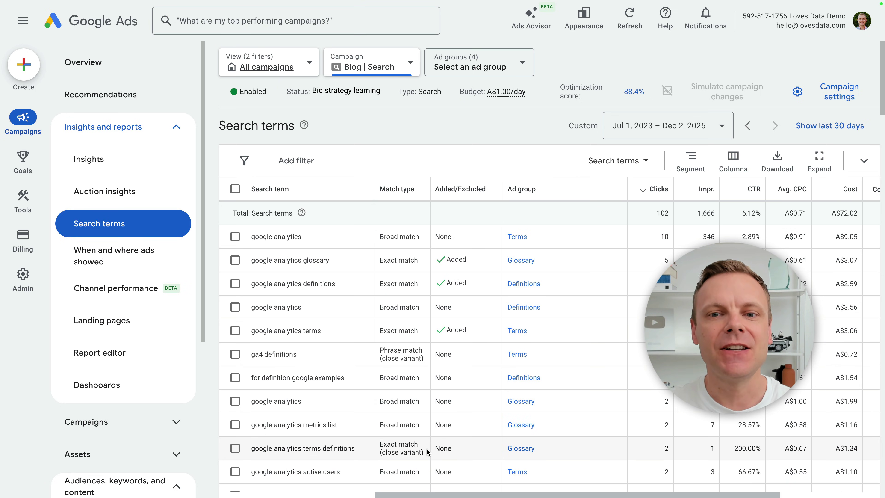
pyautogui.scroll(-2, 426, 448)
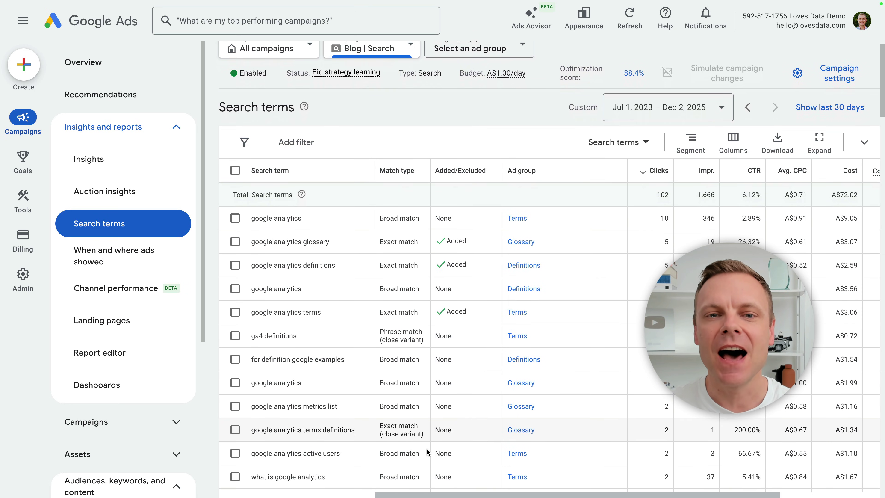
pyautogui.scroll(-6, 427, 448)
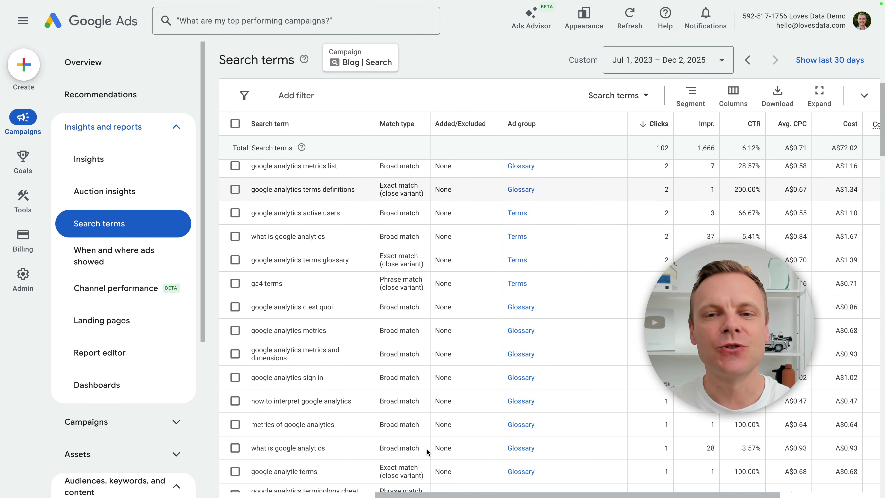
pyautogui.scroll(-3, 427, 448)
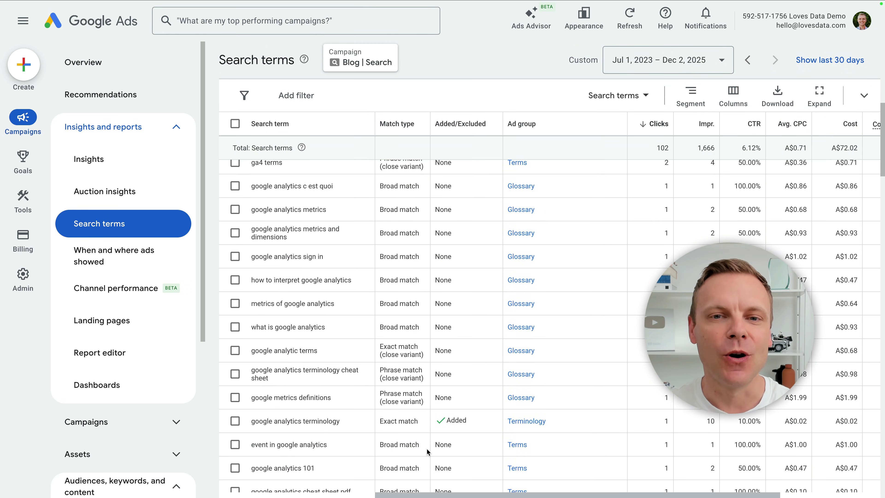
pyautogui.scroll(-7, 426, 448)
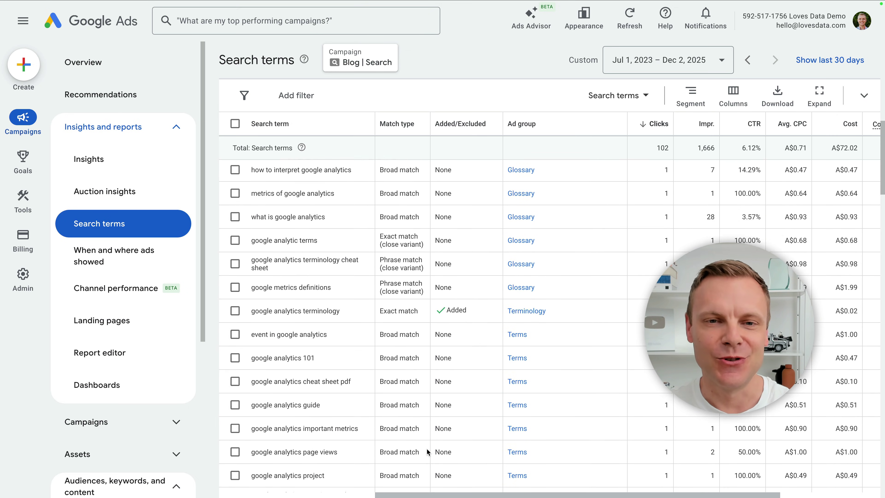
pyautogui.scroll(6, 427, 450)
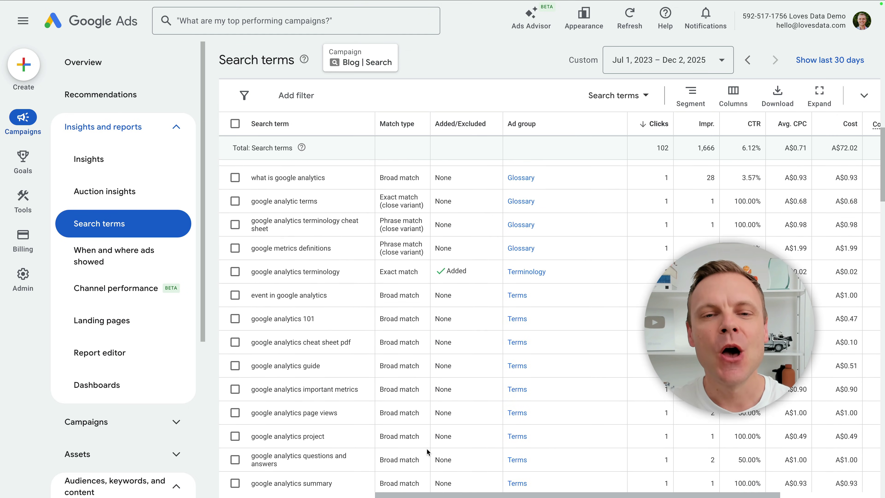
pyautogui.scroll(5, 426, 448)
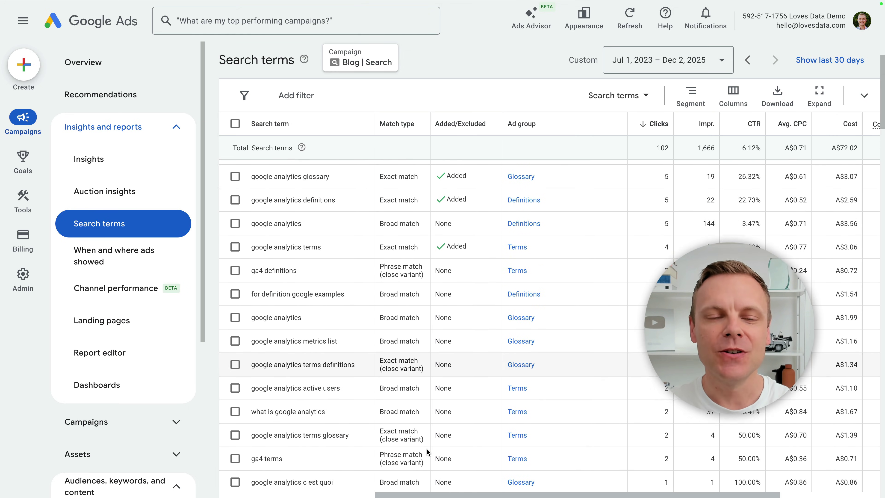
pyautogui.scroll(2, 426, 448)
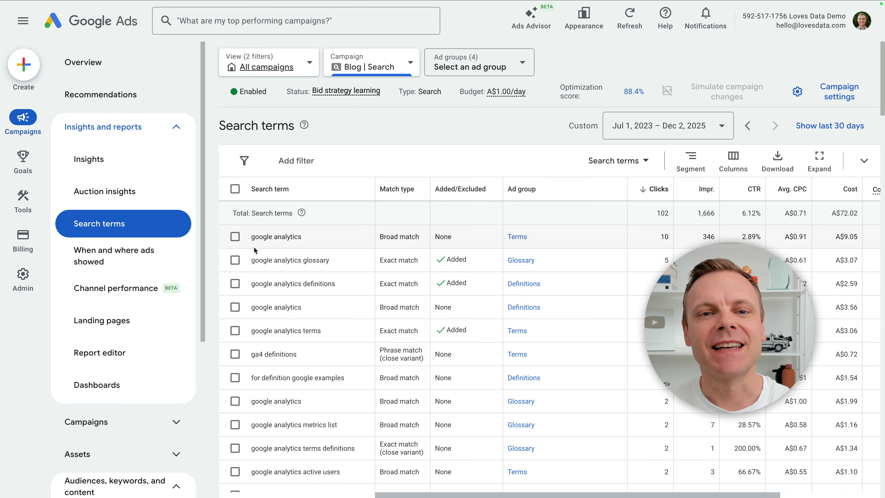
# Exclude the "google analytics" search term of the Terms ad group by saving [google analytics] as a campaign-level negative keyword
pyautogui.click(235, 237)
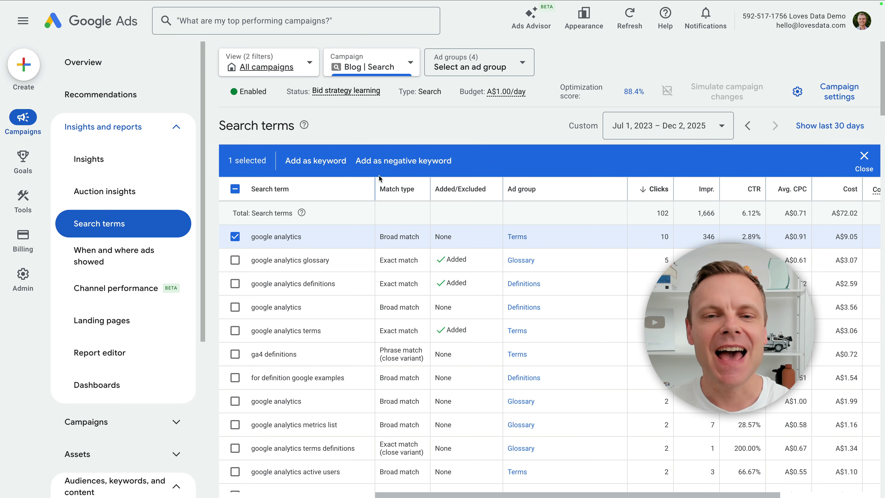
pyautogui.click(392, 171)
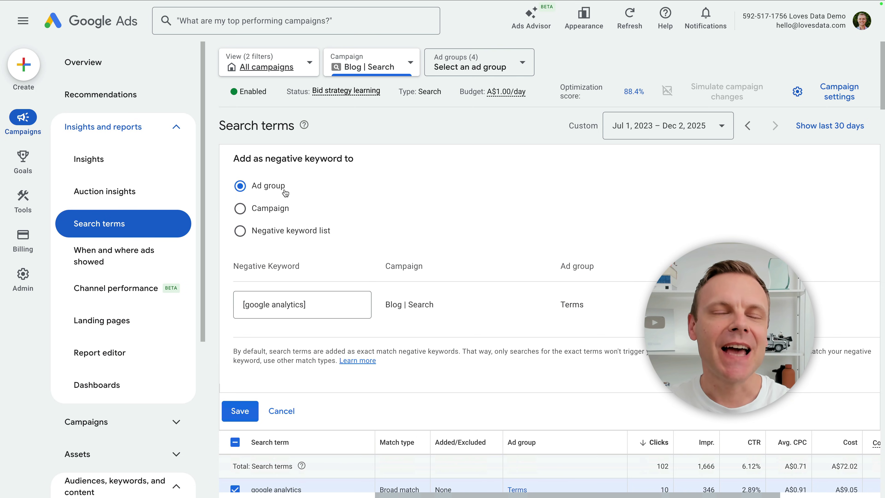
pyautogui.click(242, 210)
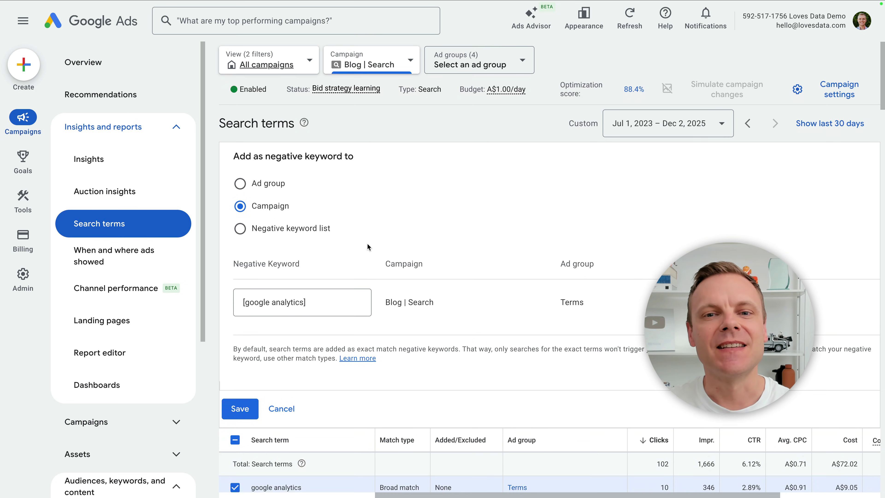
pyautogui.scroll(-1, 367, 243)
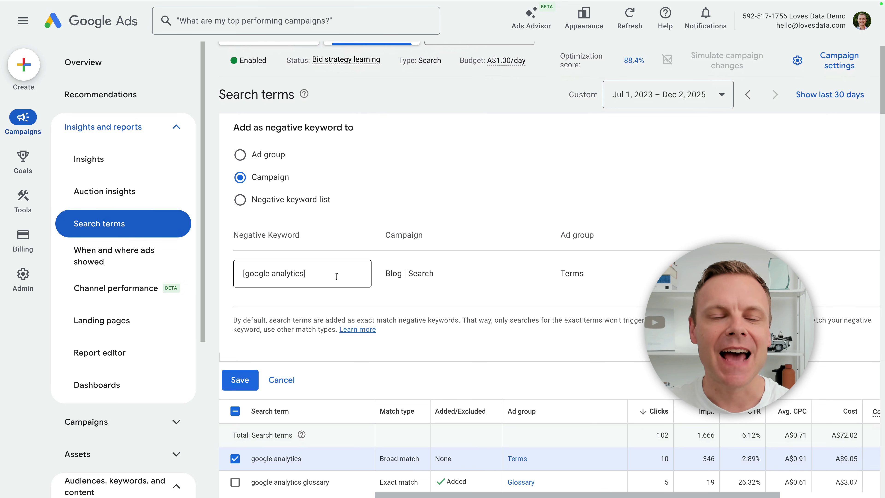
pyautogui.moveTo(336, 276); pyautogui.dragTo(230, 275)
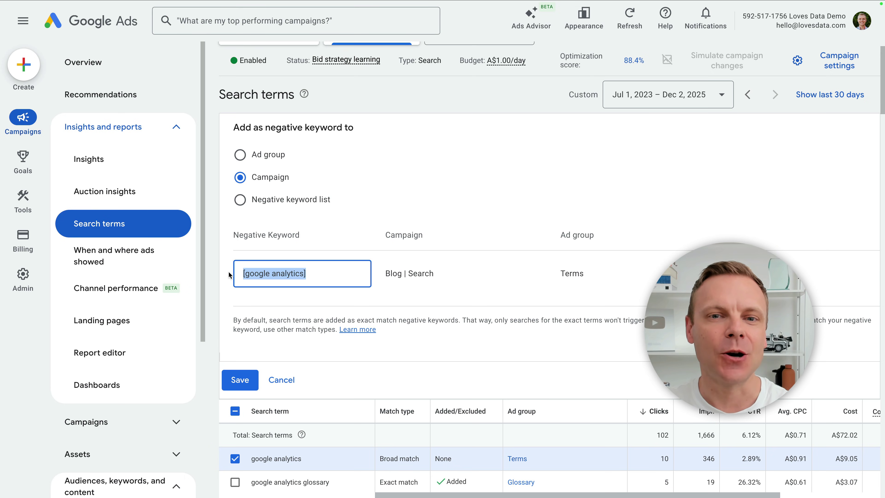
pyautogui.click(261, 296)
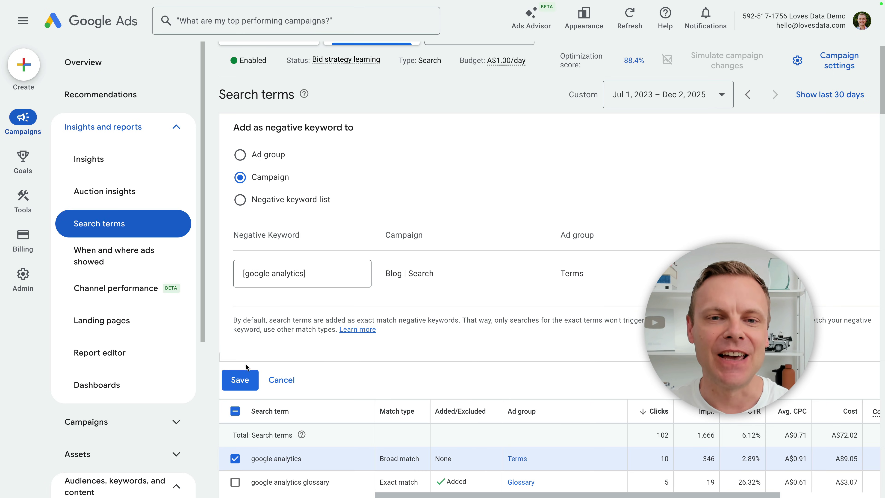
pyautogui.click(241, 377)
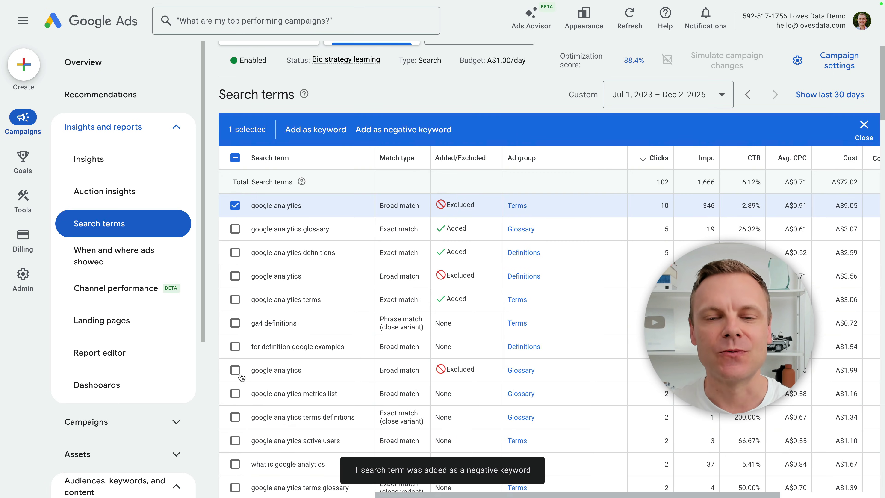
pyautogui.scroll(-1, 242, 378)
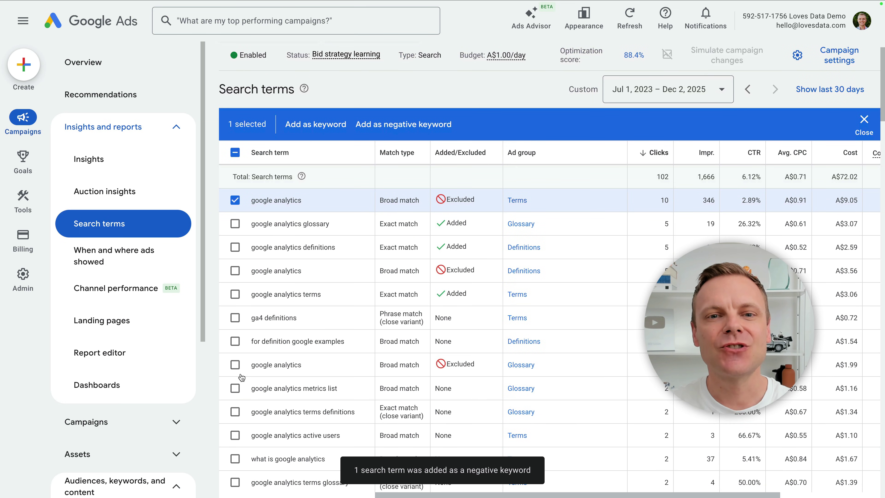
# Select the "google analytics sign in" search term of the Glossary ad group and start adding it as a campaign-level negative keyword
pyautogui.scroll(-5, 241, 378)
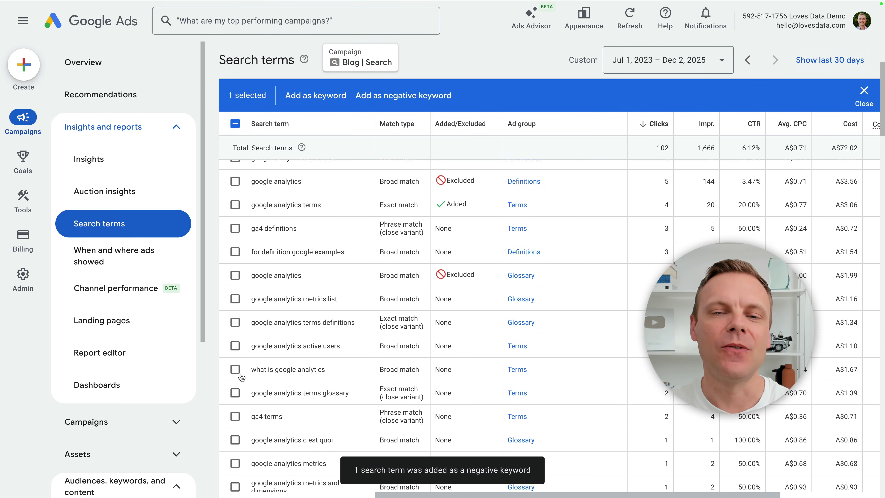
pyautogui.scroll(-8, 241, 377)
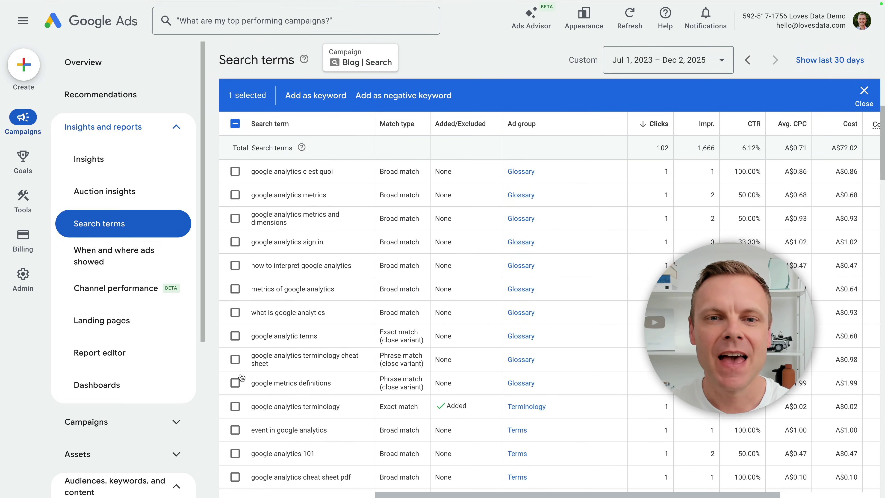
pyautogui.scroll(-2, 241, 377)
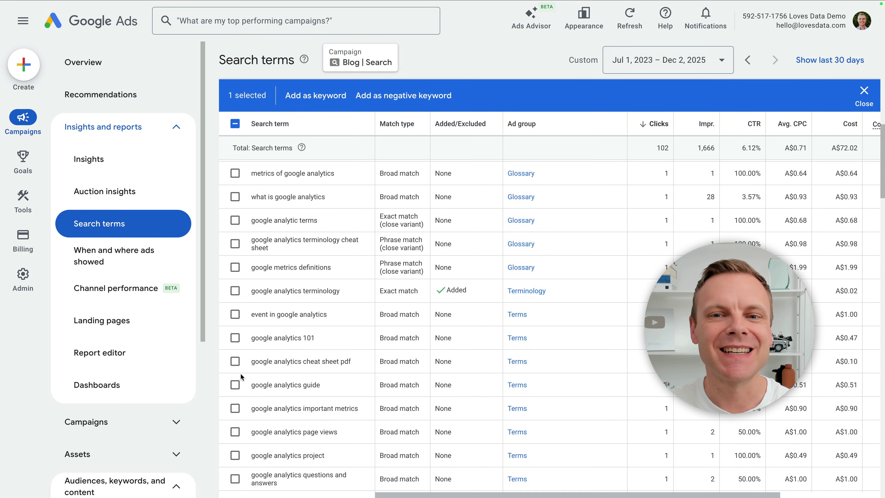
pyautogui.scroll(-1, 240, 372)
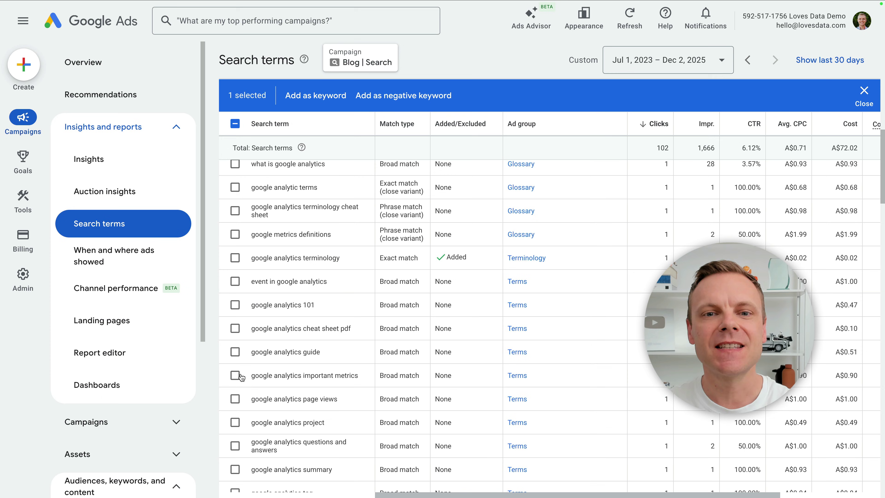
pyautogui.scroll(5, 240, 376)
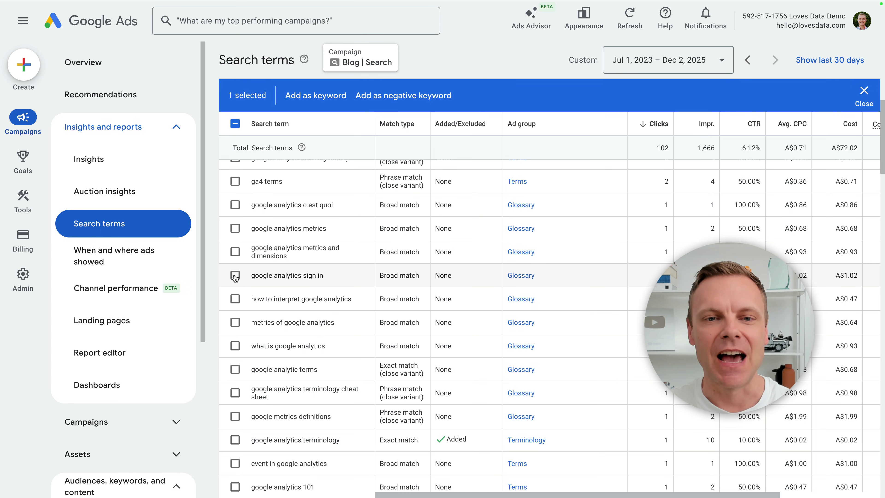
pyautogui.click(235, 276)
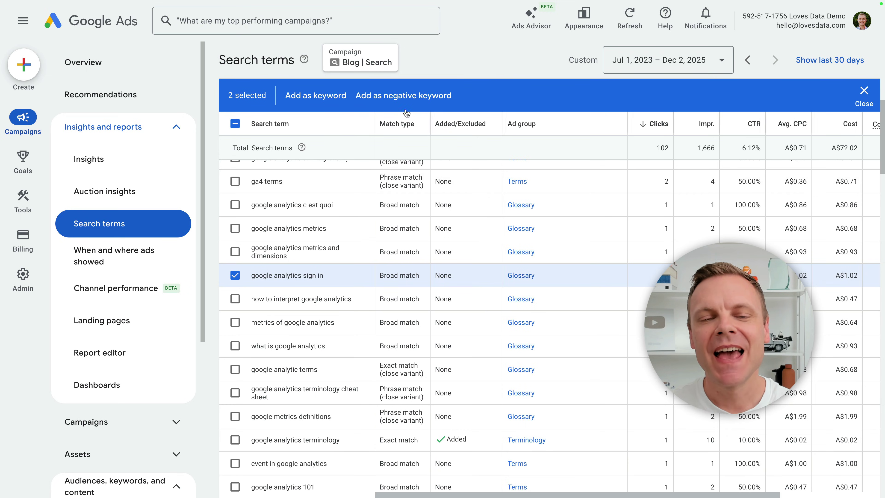
pyautogui.click(409, 100)
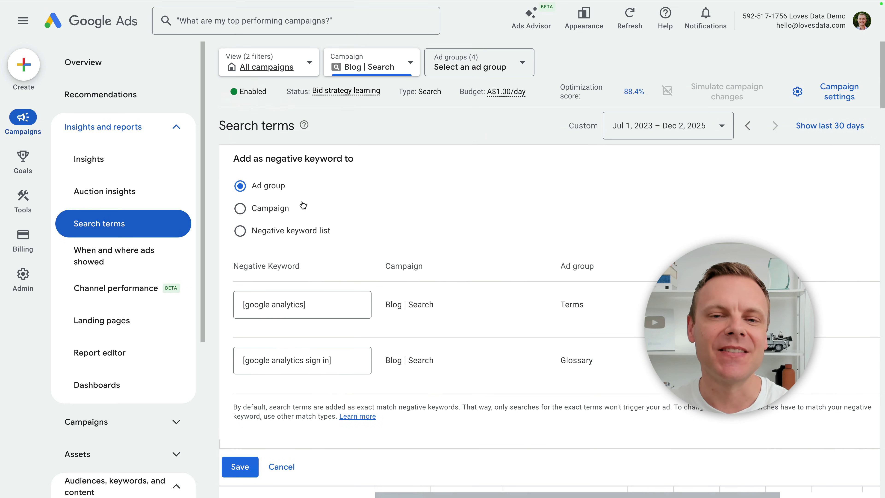
pyautogui.click(282, 210)
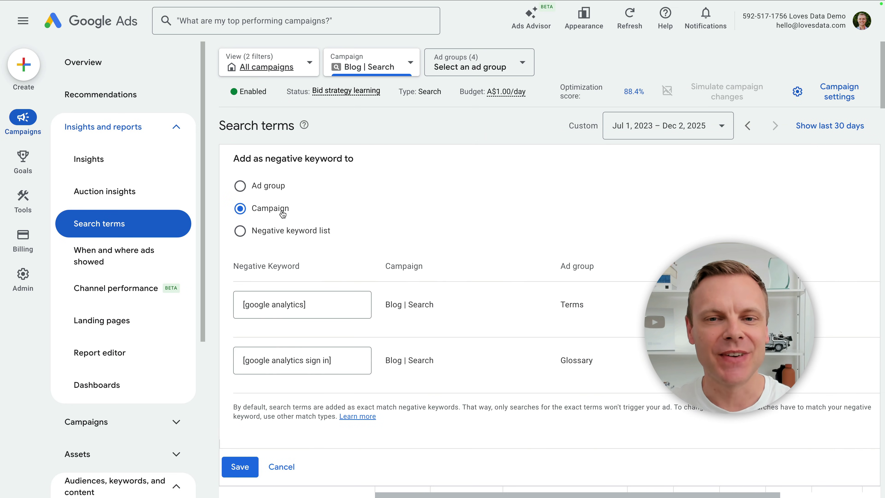
# Shorten the [google analytics sign in] negative keyword to the phrase match "sign in" and save the negative keywords
pyautogui.click(305, 362)
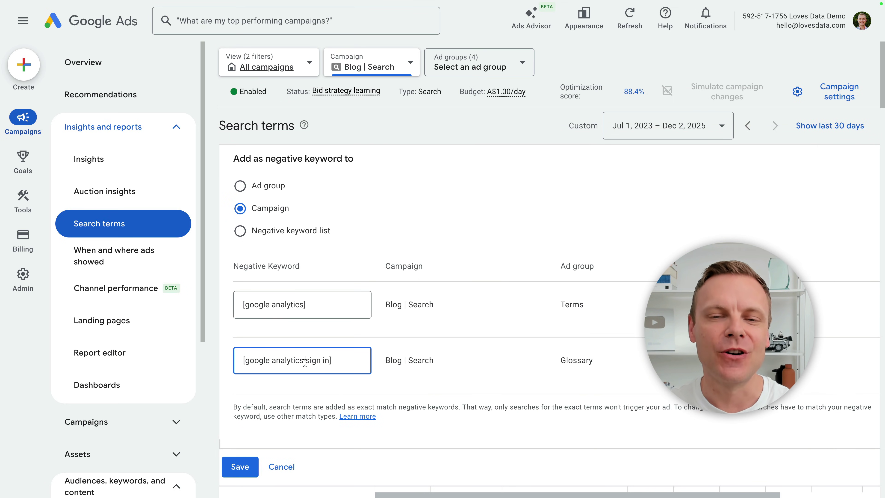
pyautogui.click(332, 360)
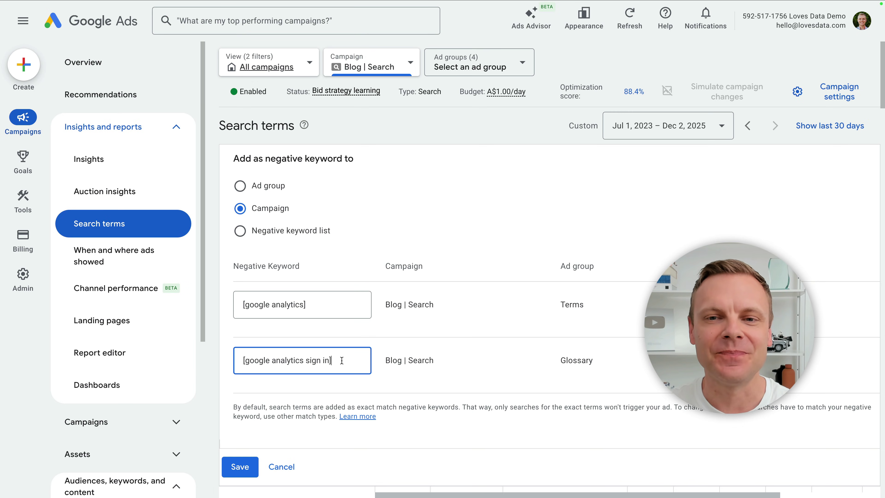
pyautogui.moveTo(304, 361); pyautogui.dragTo(245, 362)
pyautogui.press('BackSpace')
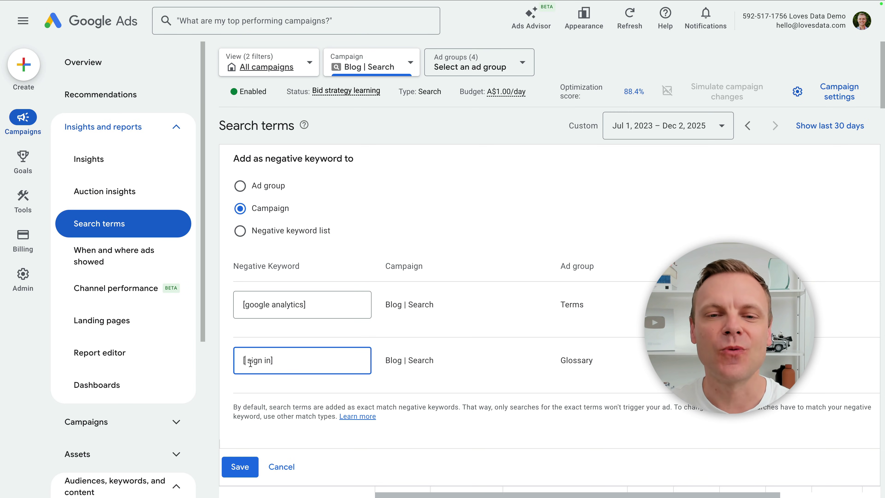
pyautogui.press('BackSpace')
pyautogui.press('Delete')
pyautogui.click(279, 360)
pyautogui.press('BackSpace')
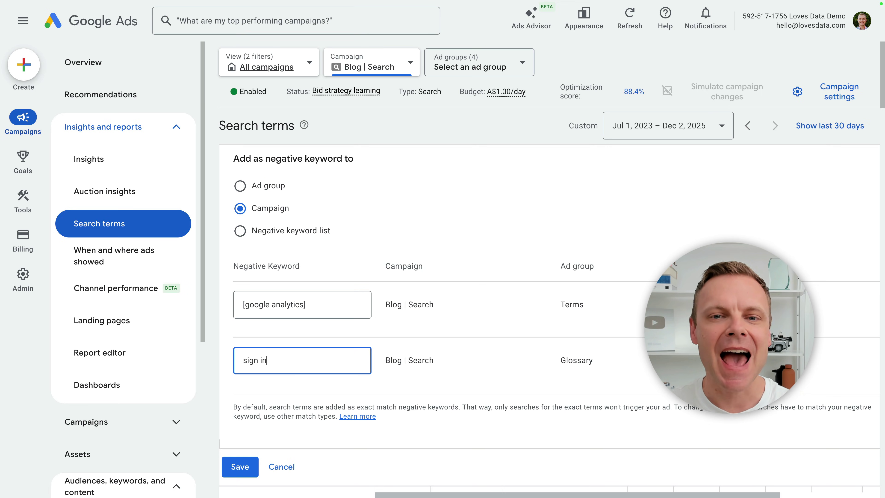
pyautogui.write('"')
pyautogui.press('Home')
pyautogui.write('"')
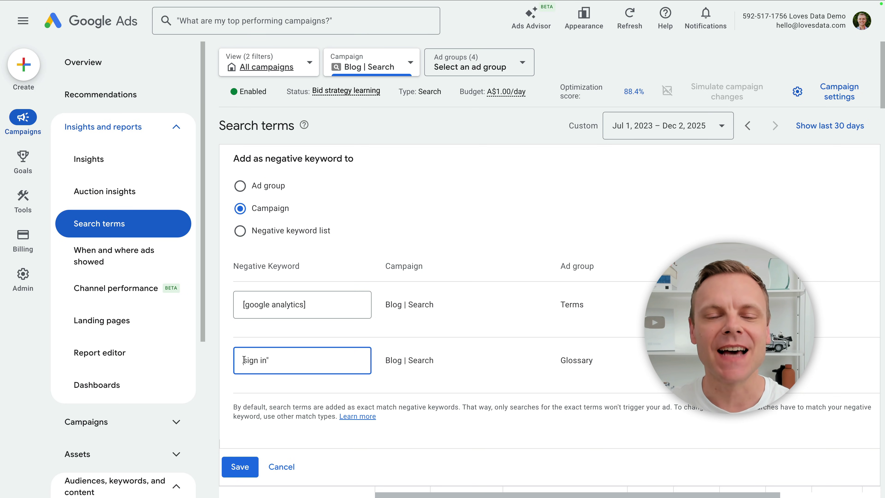
pyautogui.click(284, 379)
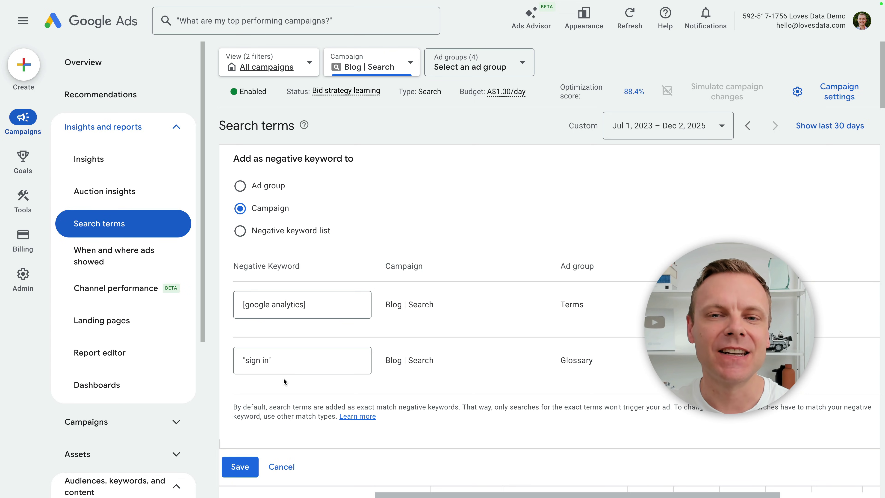
pyautogui.moveTo(286, 360); pyautogui.dragTo(248, 359)
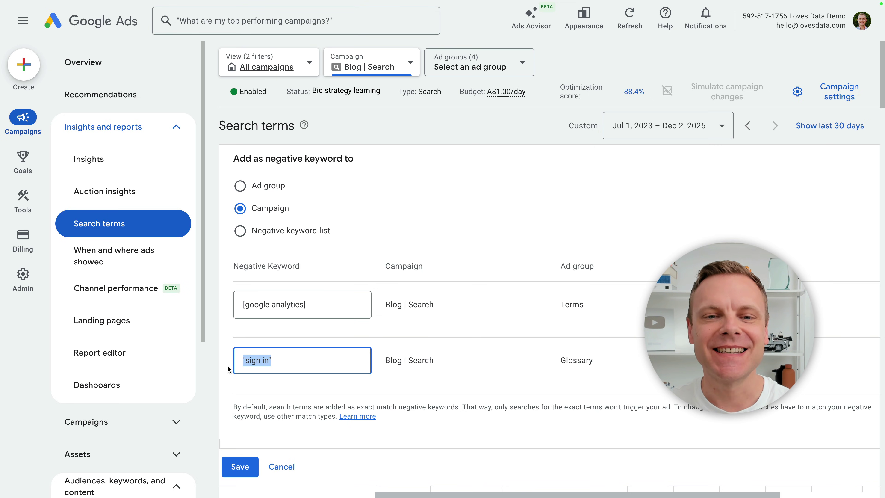
pyautogui.click(241, 467)
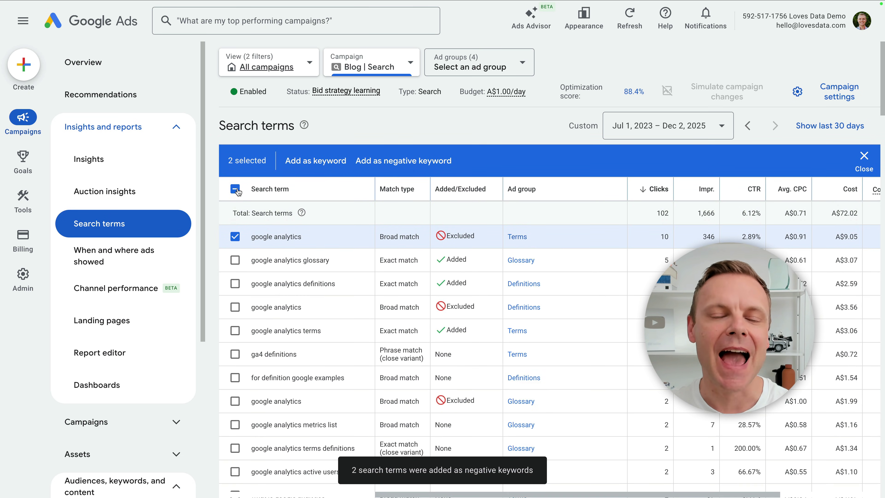
# Clear the selection, select only the "google analytics project" search term and start adding it as a campaign-level negative keyword
pyautogui.click(235, 190)
pyautogui.click(235, 189)
pyautogui.scroll(-3, 266, 273)
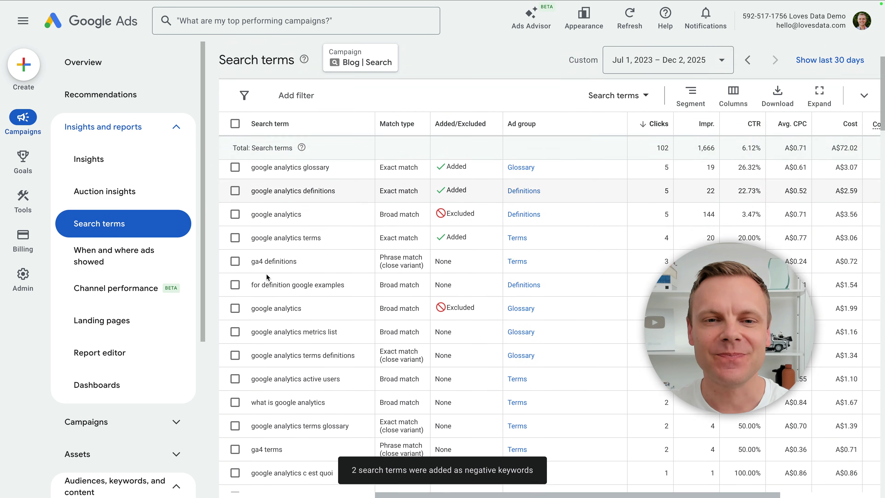
pyautogui.scroll(-10, 266, 273)
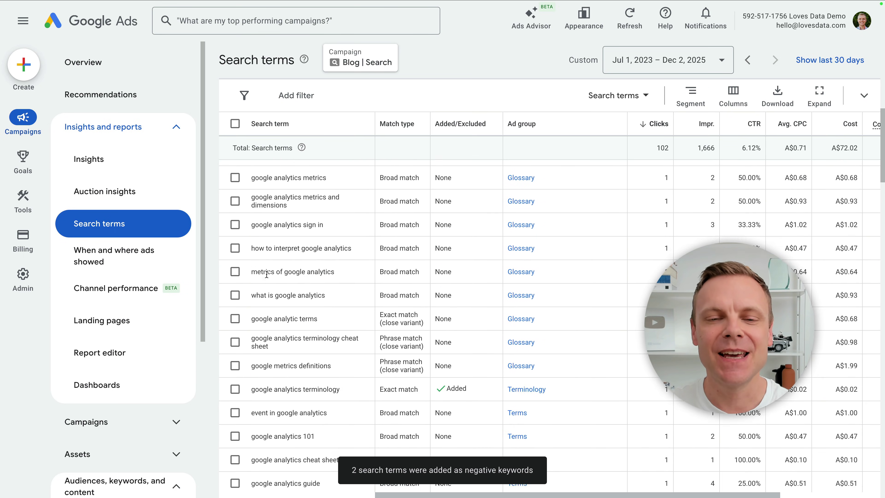
pyautogui.scroll(-7, 266, 274)
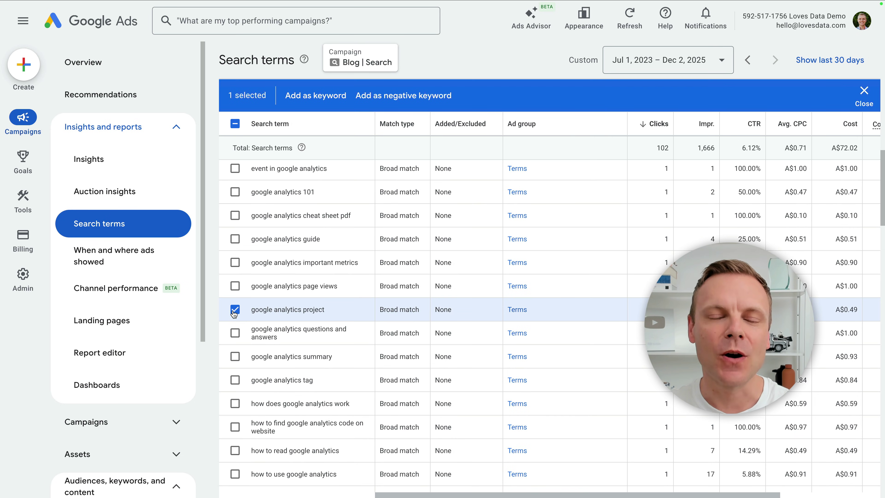
pyautogui.click(379, 96)
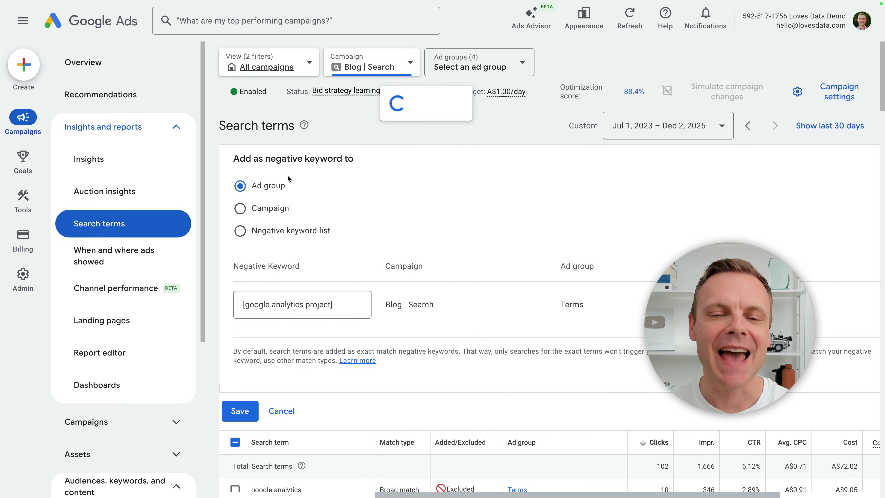
pyautogui.click(242, 211)
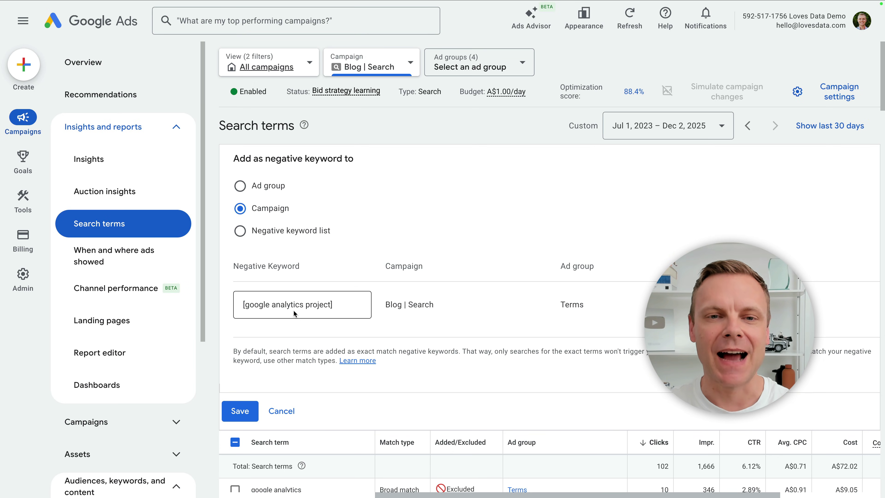
# Reduce the [google analytics project] negative keyword to the broad match word project, without brackets, and save it
pyautogui.click(246, 305)
pyautogui.press('BackSpace')
pyautogui.click(332, 305)
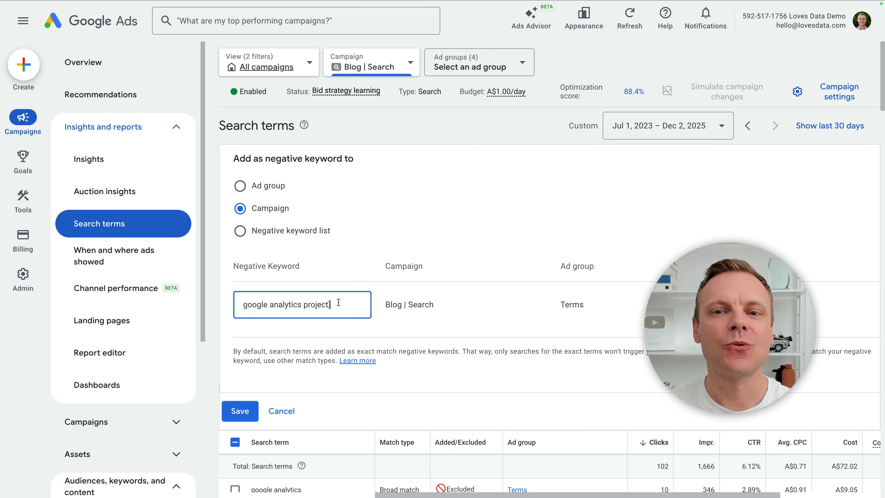
pyautogui.press('BackSpace')
pyautogui.moveTo(303, 306); pyautogui.dragTo(237, 308)
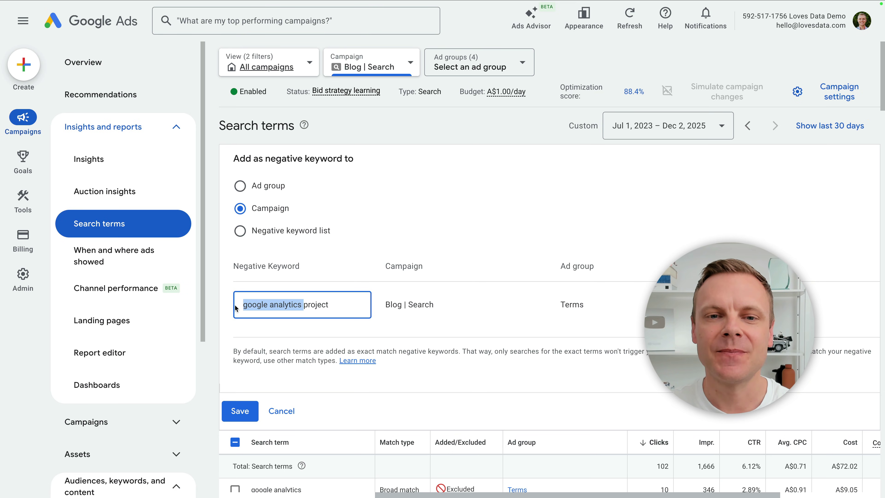
pyautogui.press('BackSpace')
pyautogui.click(285, 329)
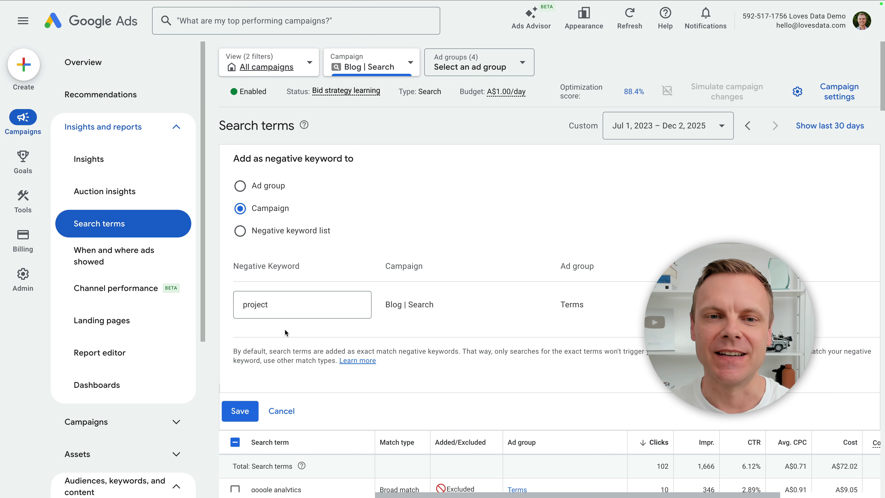
pyautogui.click(249, 410)
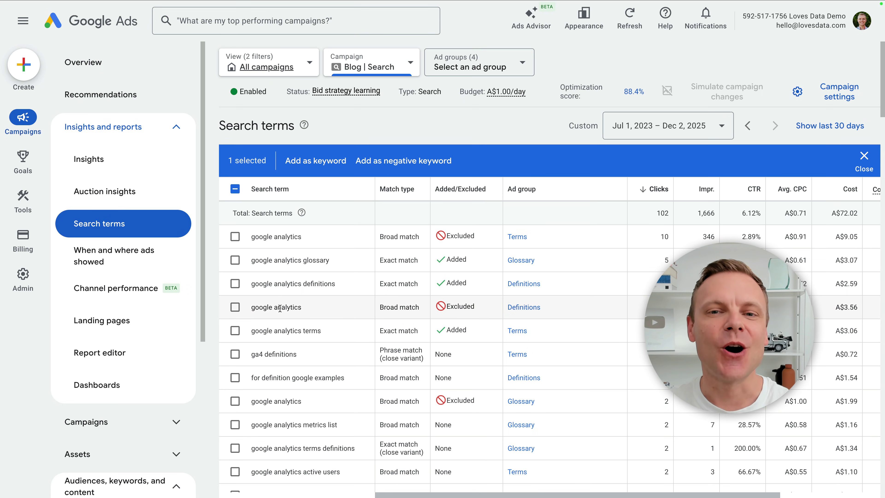
# Switch to the Blog | Performance Max campaign, open its search terms report and look through the terms
pyautogui.click(390, 67)
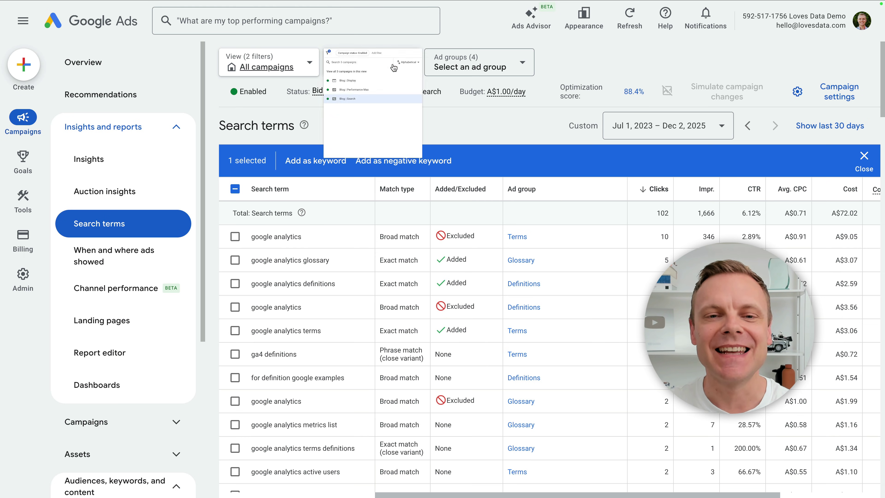
pyautogui.click(404, 174)
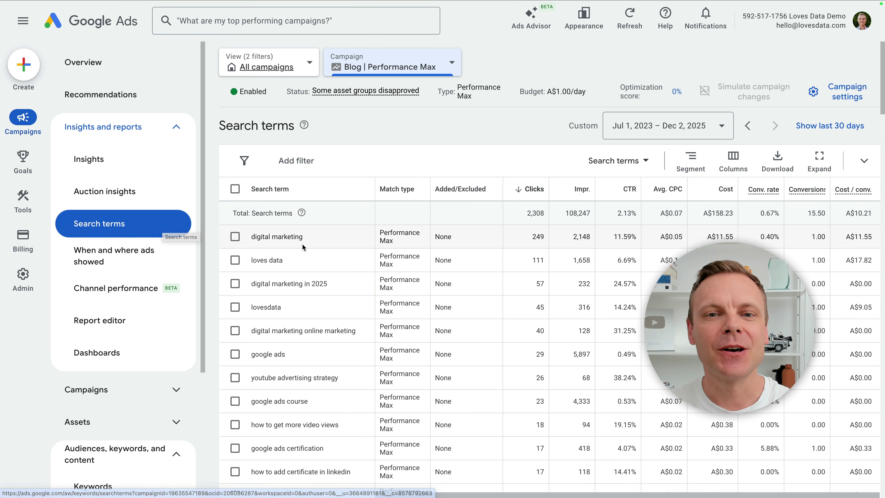
pyautogui.scroll(-2, 332, 251)
pyautogui.scroll(-5, 332, 251)
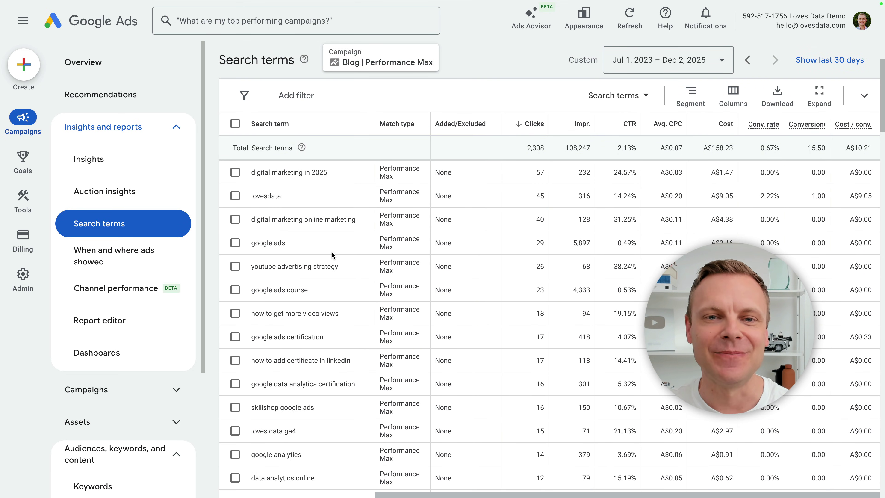
pyautogui.scroll(5, 331, 251)
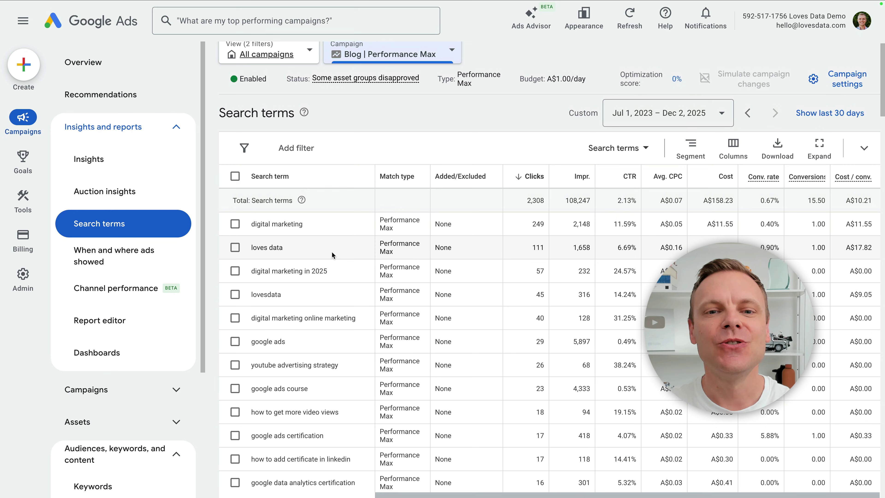
pyautogui.click(236, 224)
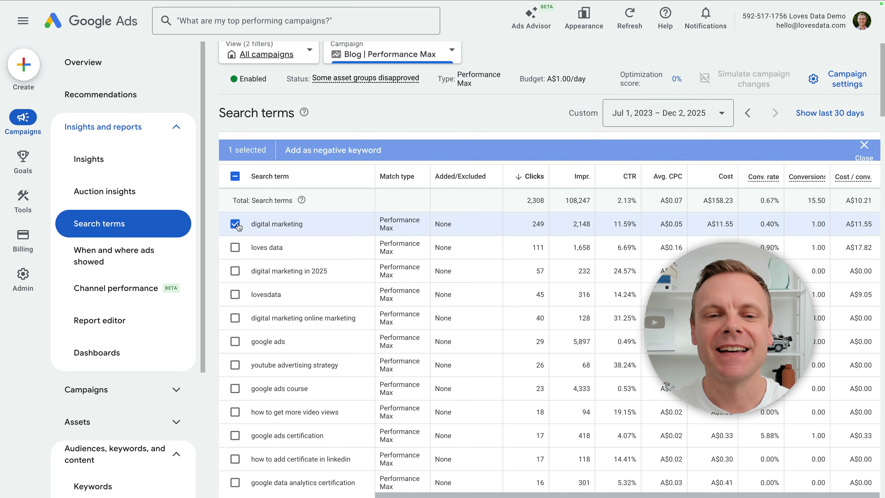
pyautogui.click(343, 149)
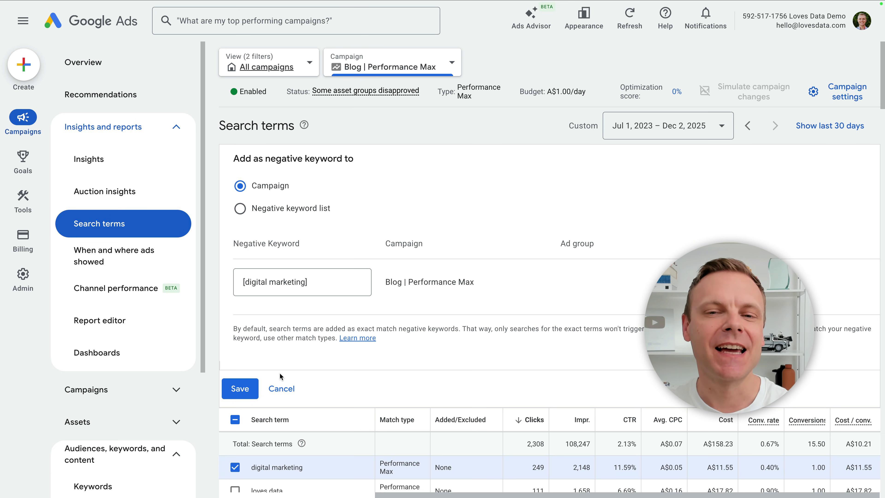
pyautogui.click(281, 387)
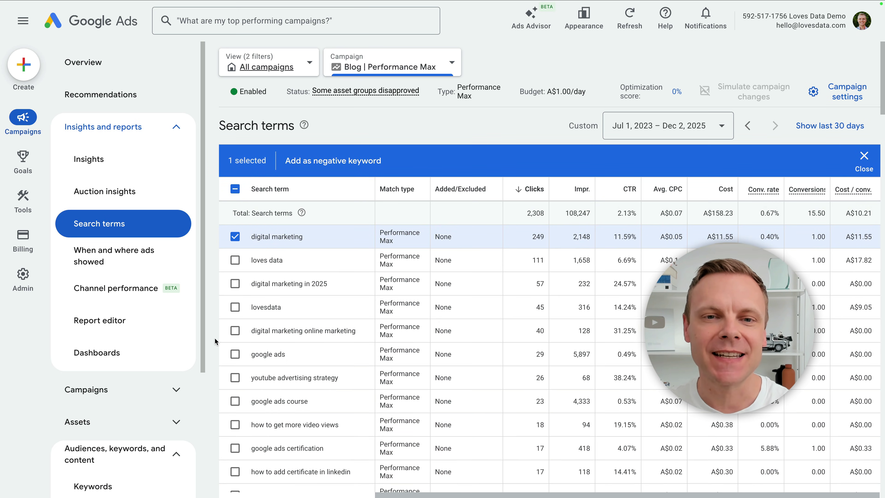
# Go to the negative keywords of the Blog | Performance Max campaign and open the form for adding new ones
pyautogui.scroll(-5, 183, 324)
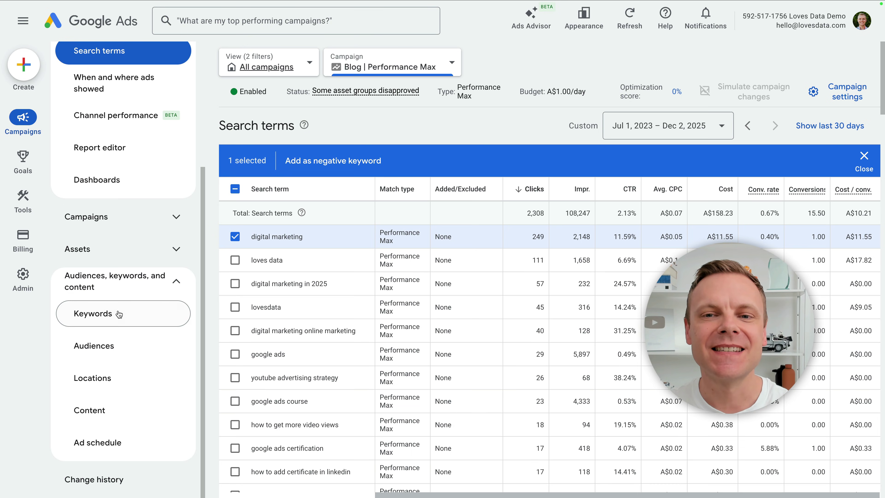
pyautogui.click(115, 318)
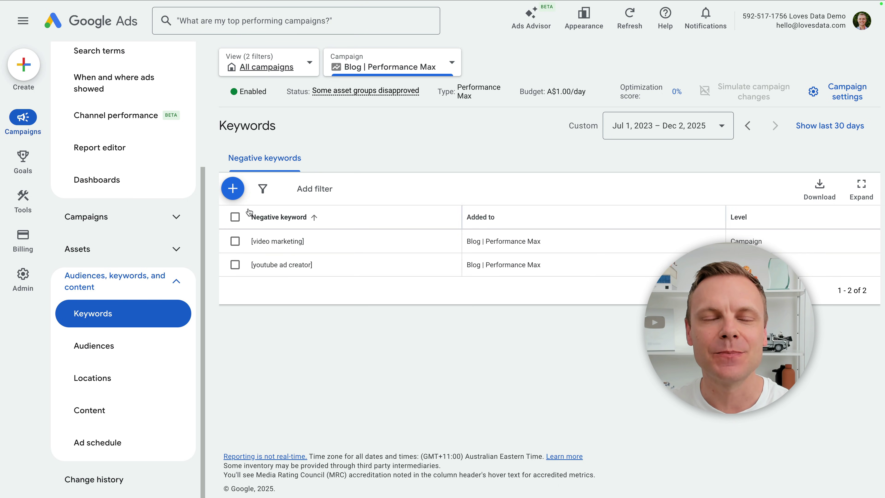
pyautogui.click(233, 188)
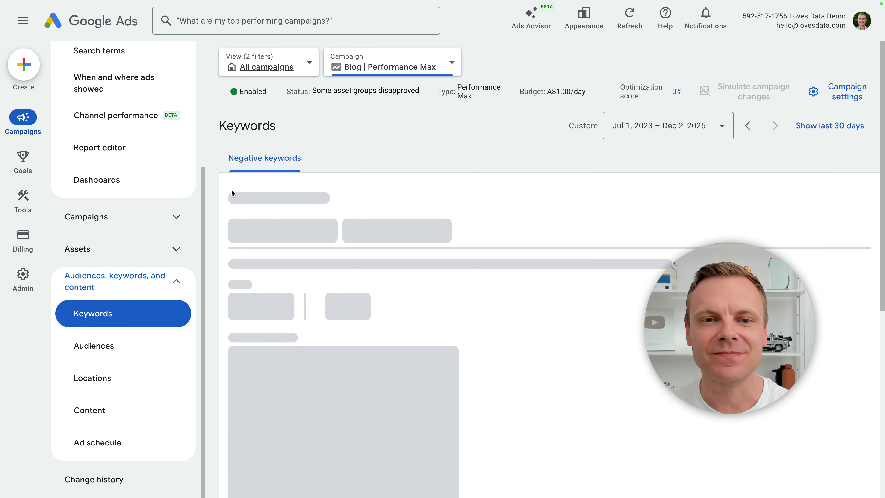